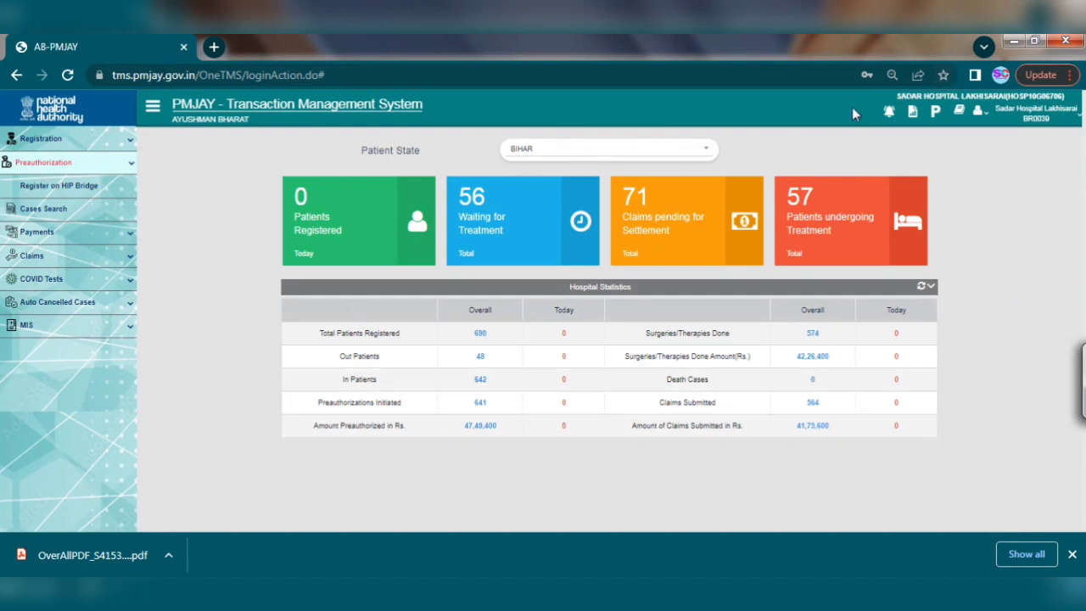
Open the list of claim cases awaiting a claim query reply
left_click_drag(852, 106, 1071, 118)
left_click(1070, 118)
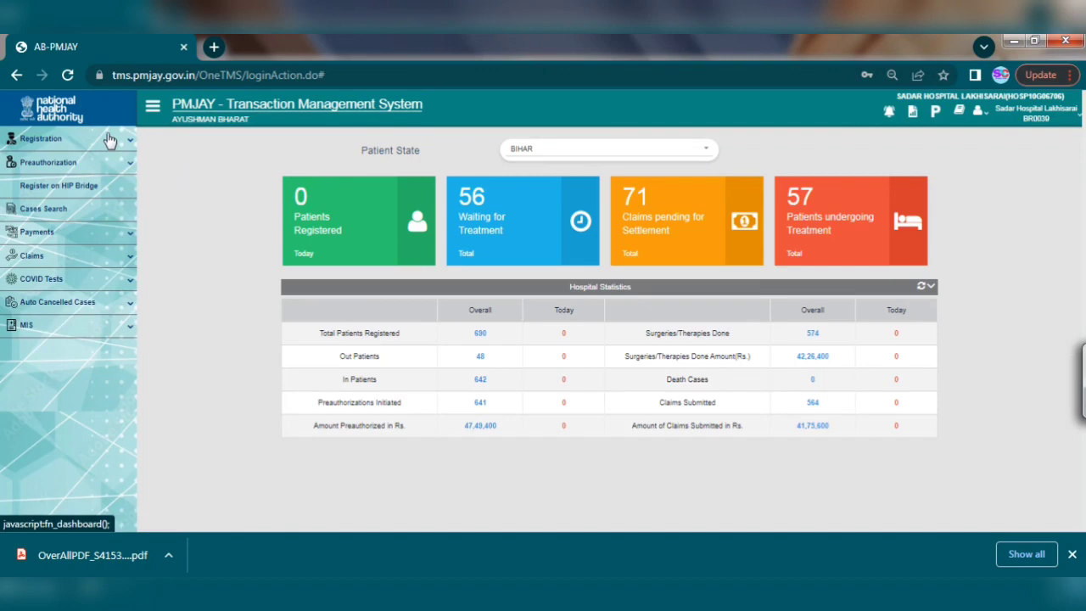
left_click(126, 258)
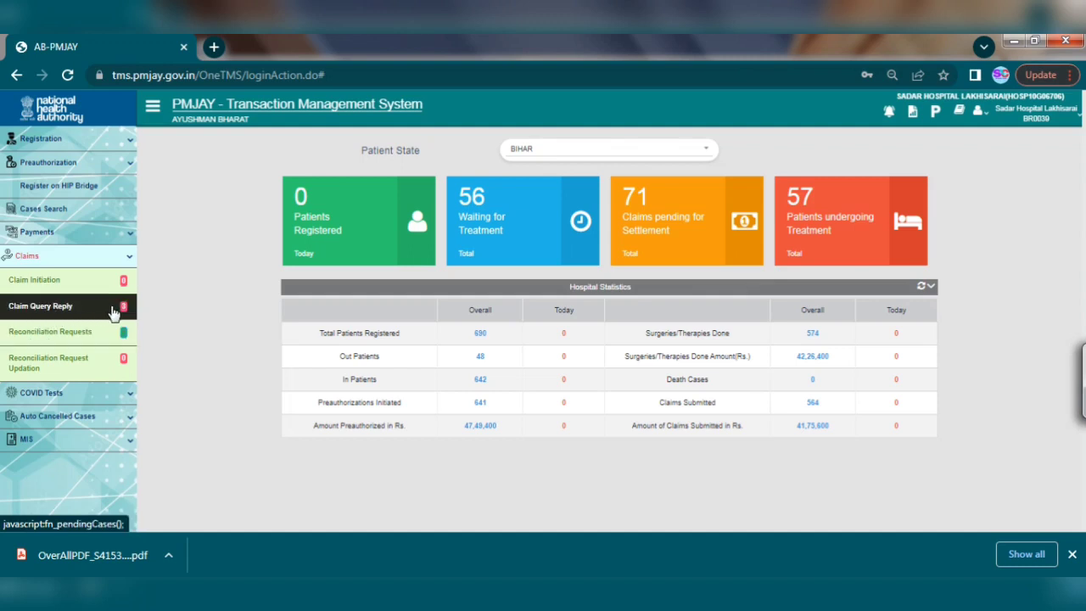
left_click(58, 314)
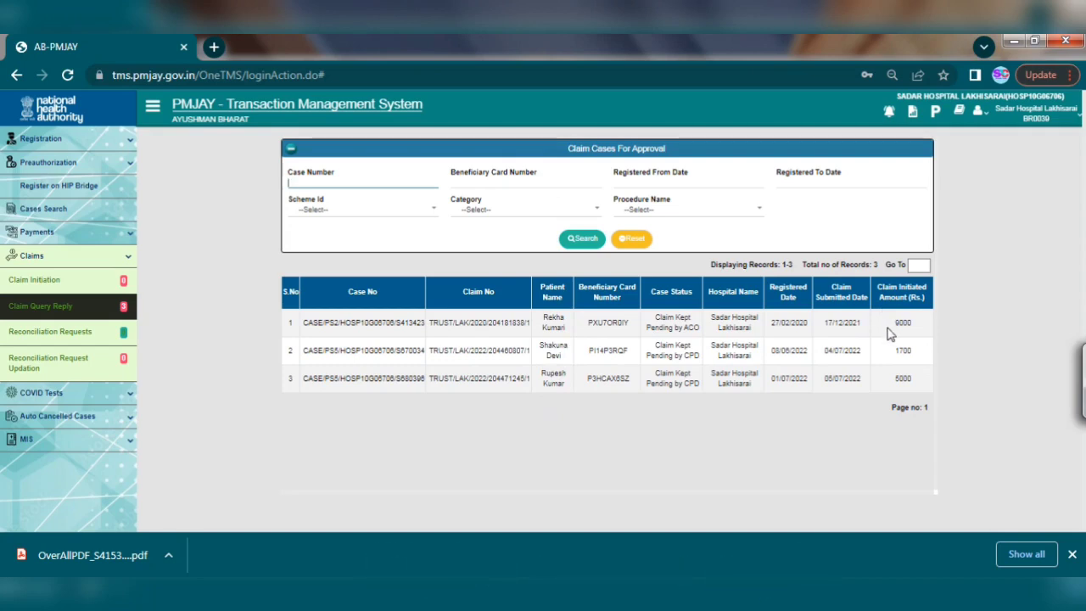
Examine the initiated amounts in the list, and the first case's registration date and case status
left_click_drag(886, 326, 900, 365)
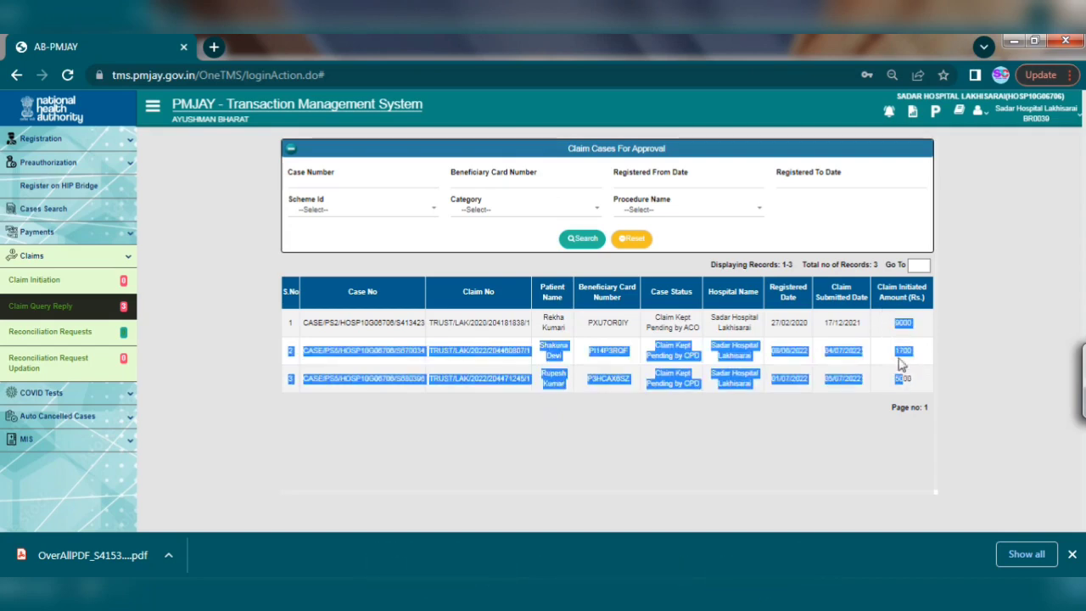
left_click(889, 364)
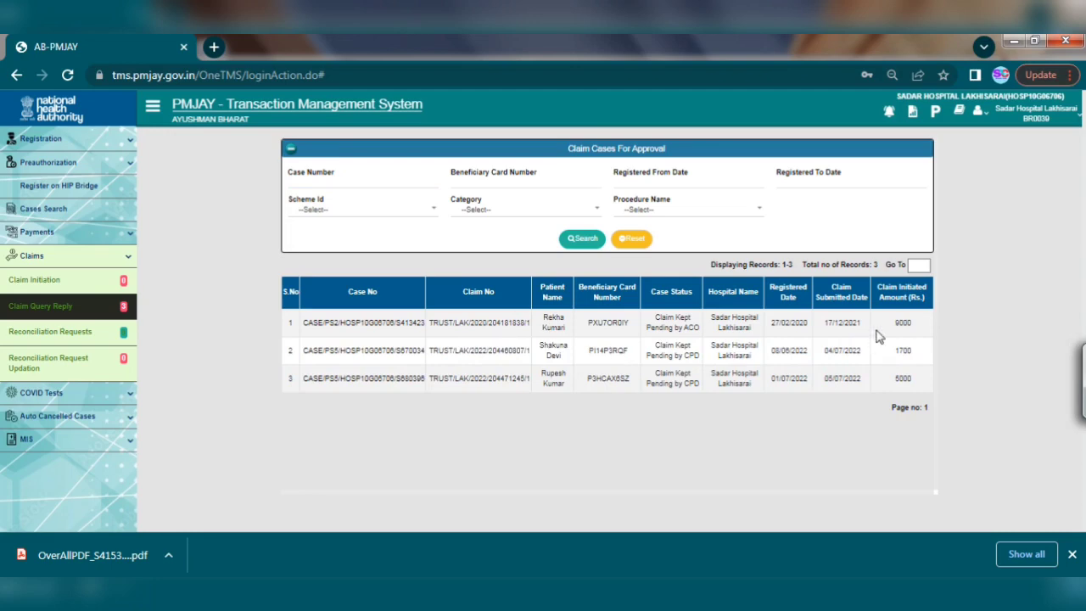
left_click_drag(892, 322, 914, 328)
left_click(882, 328)
left_click_drag(771, 323, 810, 332)
left_click(760, 334)
left_click_drag(646, 319, 698, 333)
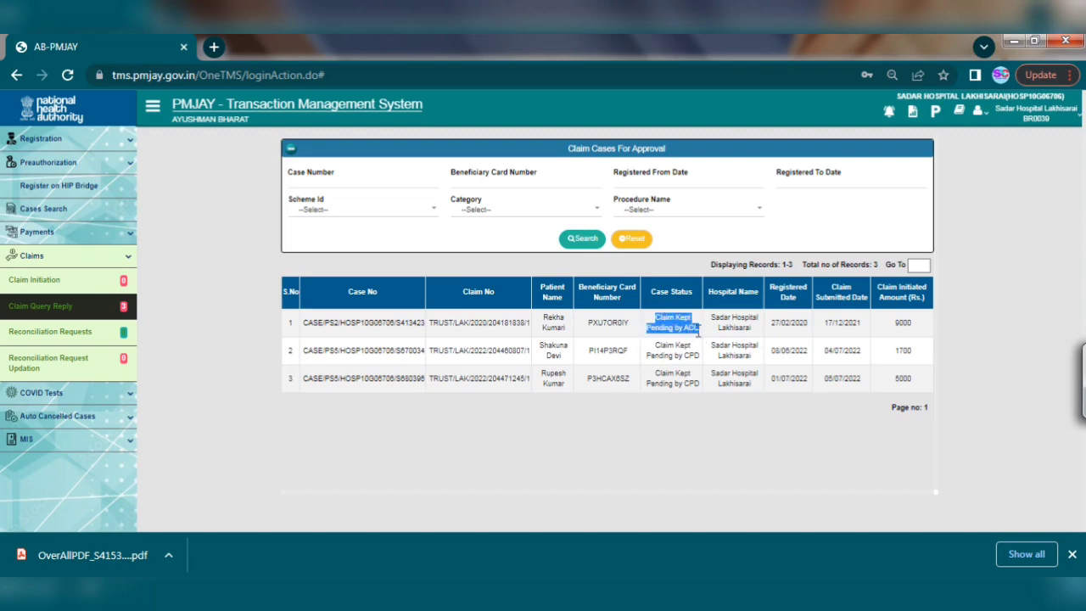
left_click(679, 343)
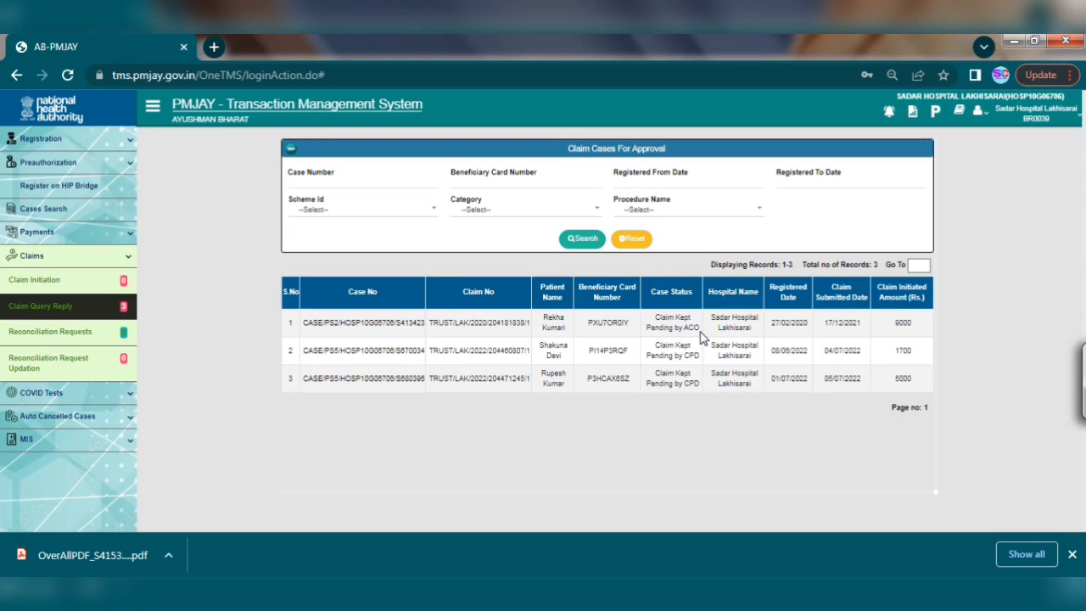
Open the first listed case, kept pending by ACO, at its claim details
left_click(365, 329)
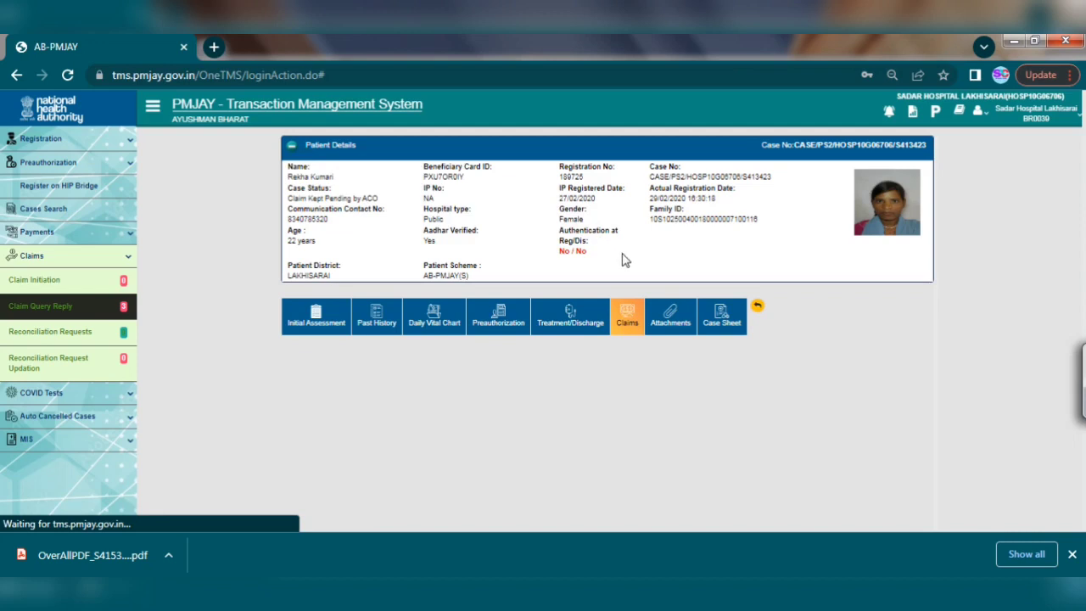
left_click(599, 310)
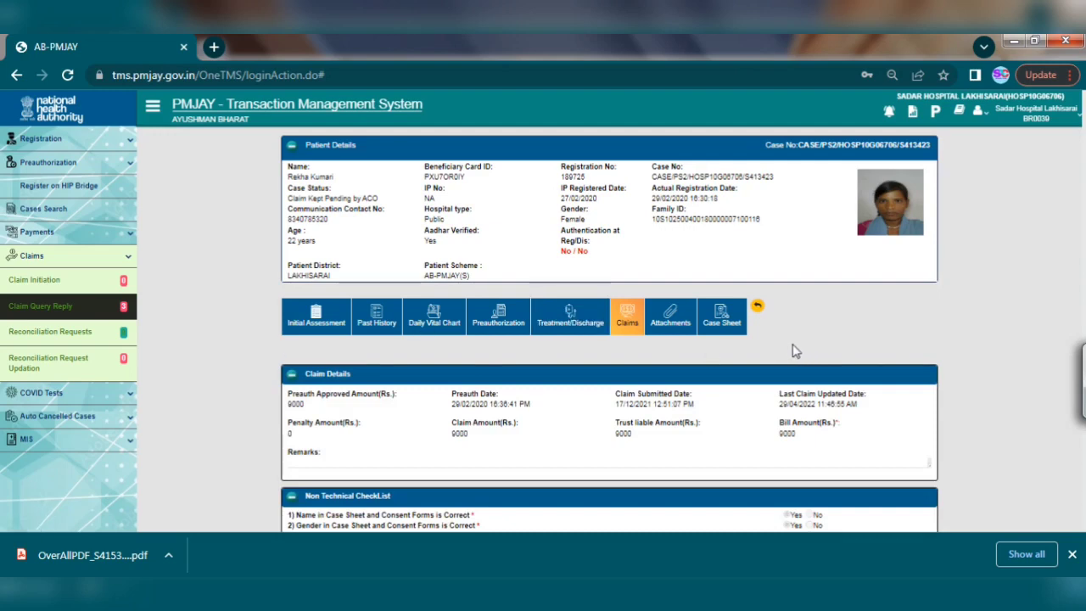
scroll(796, 351, "down", 1)
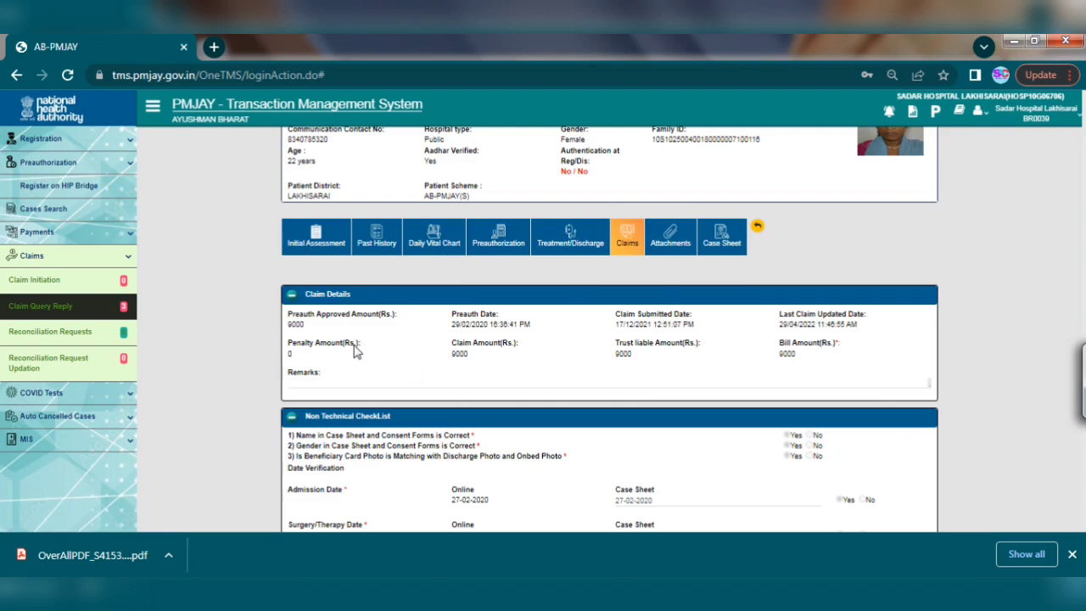
Review the claim's preauth approved amount, preauth date, claim submitted date and last updated date
double_click(294, 325)
left_click(422, 348)
double_click(481, 325)
left_click(594, 336)
double_click(635, 316)
left_click(768, 344)
left_click_drag(778, 324, 858, 334)
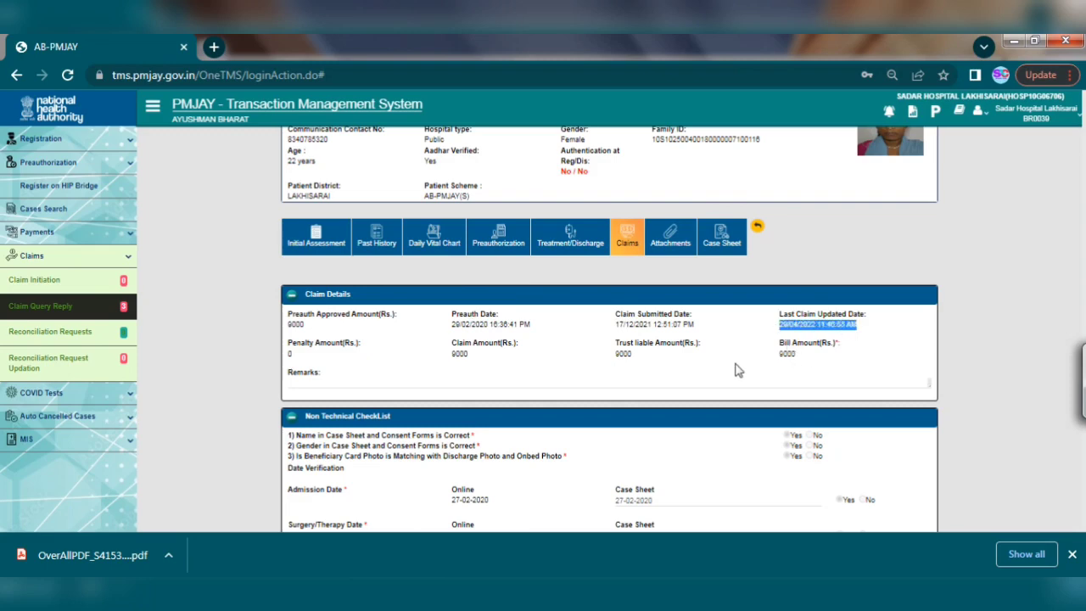
left_click(542, 382)
Examine the claim's work flow history from the MEDCO initiation through the ACO's first query remark
scroll(557, 381, "down", 8)
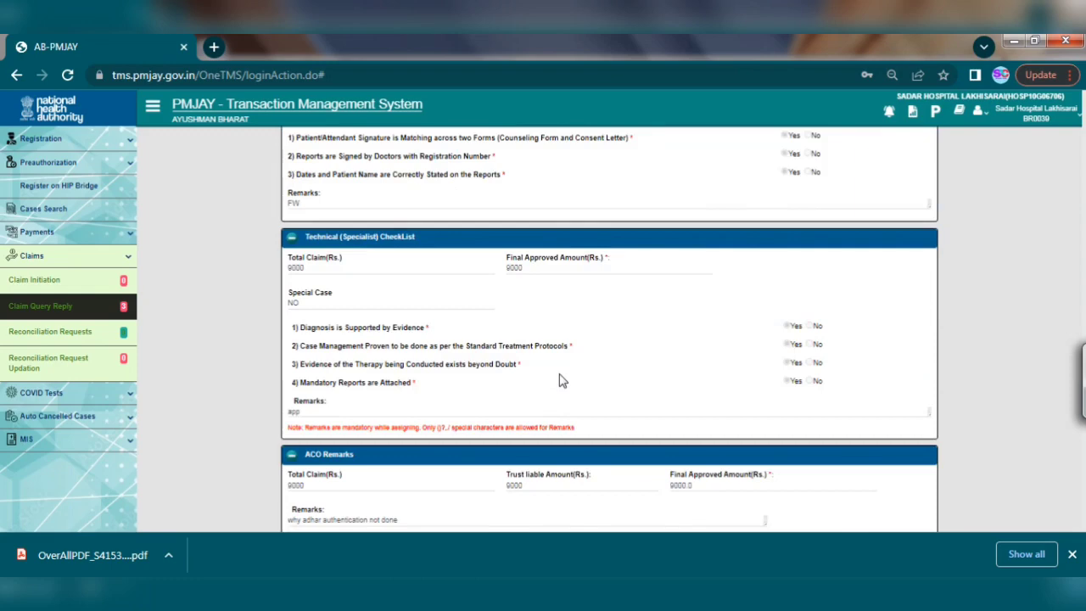
scroll(559, 381, "down", 5)
scroll(543, 381, "up", 1)
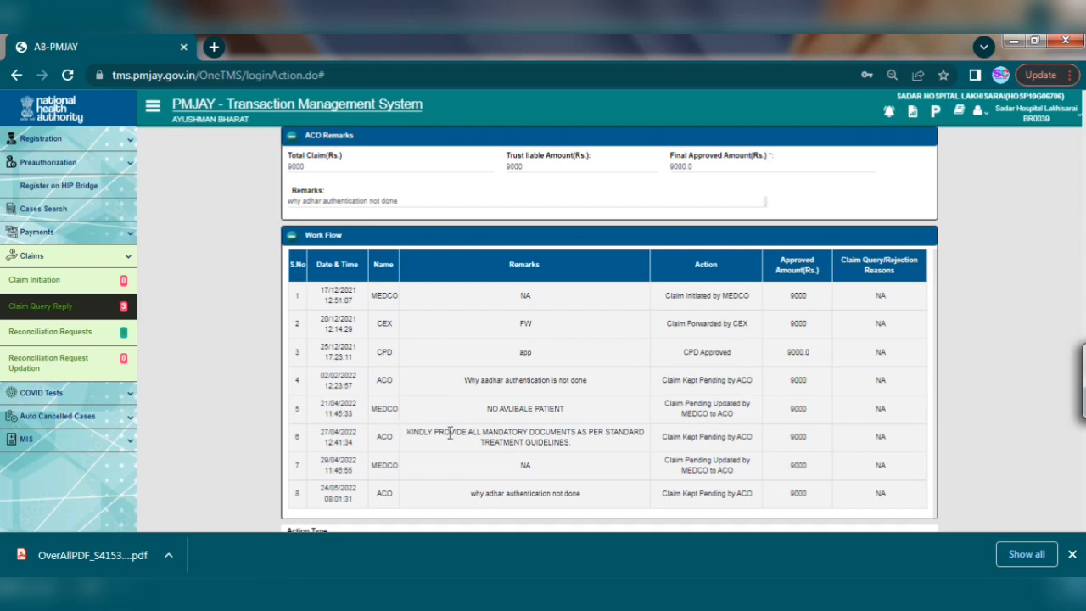
double_click(378, 296)
left_click(403, 310)
scroll(654, 345, "down", 1)
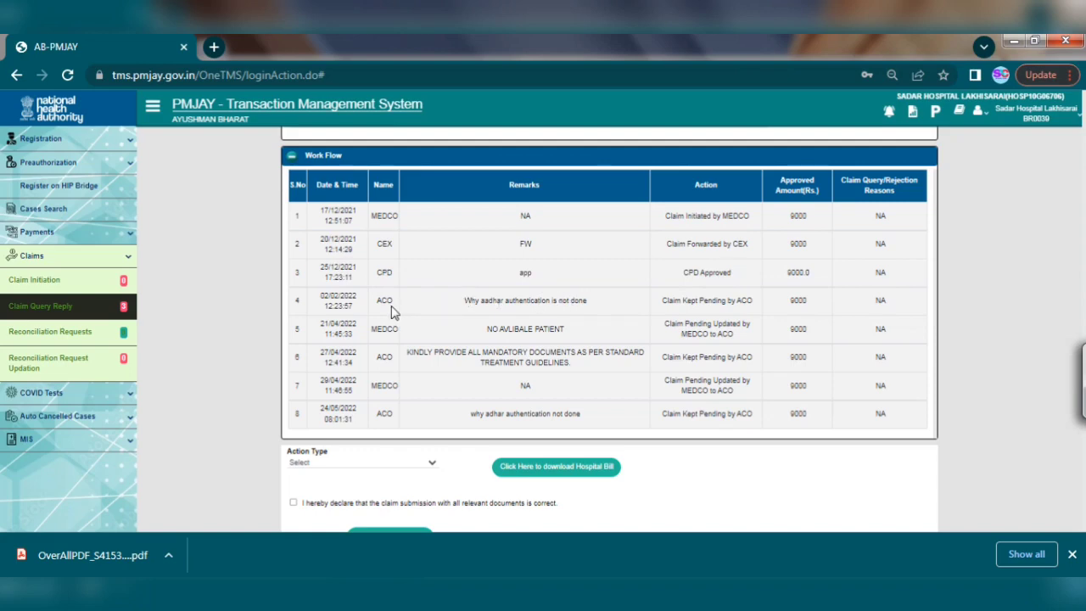
left_click_drag(394, 302, 379, 306)
left_click(392, 304)
left_click_drag(452, 307, 594, 308)
left_click(597, 304)
left_click_drag(597, 310, 449, 308)
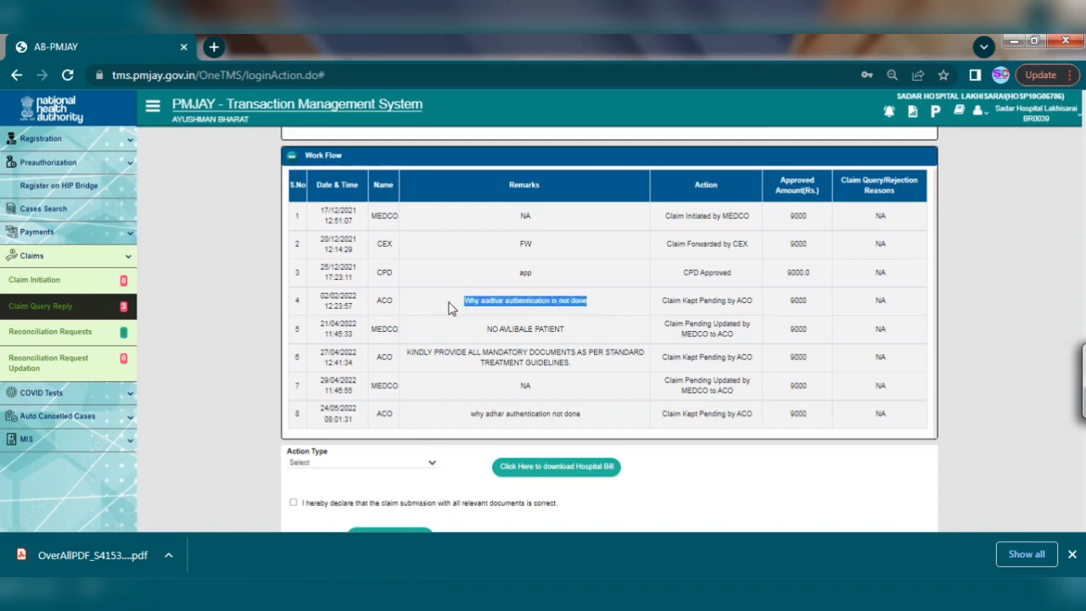
left_click(447, 312)
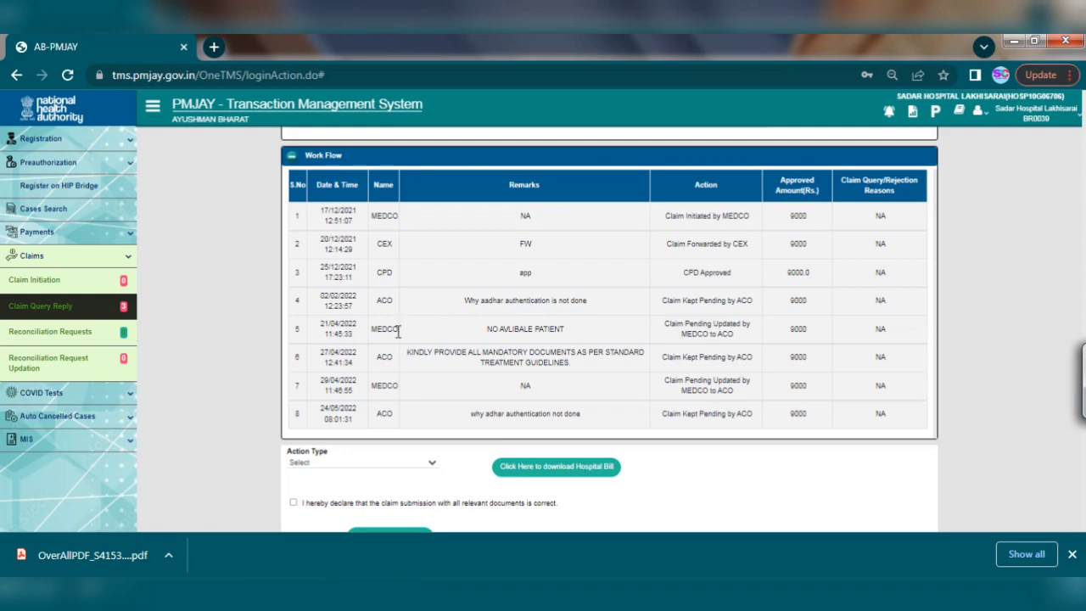
Compare the MEDCO's reply in work flow entry 5 with the ACO's remarks in entries 4 and 8
double_click(391, 332)
left_click(471, 336)
left_click_drag(474, 334, 529, 335)
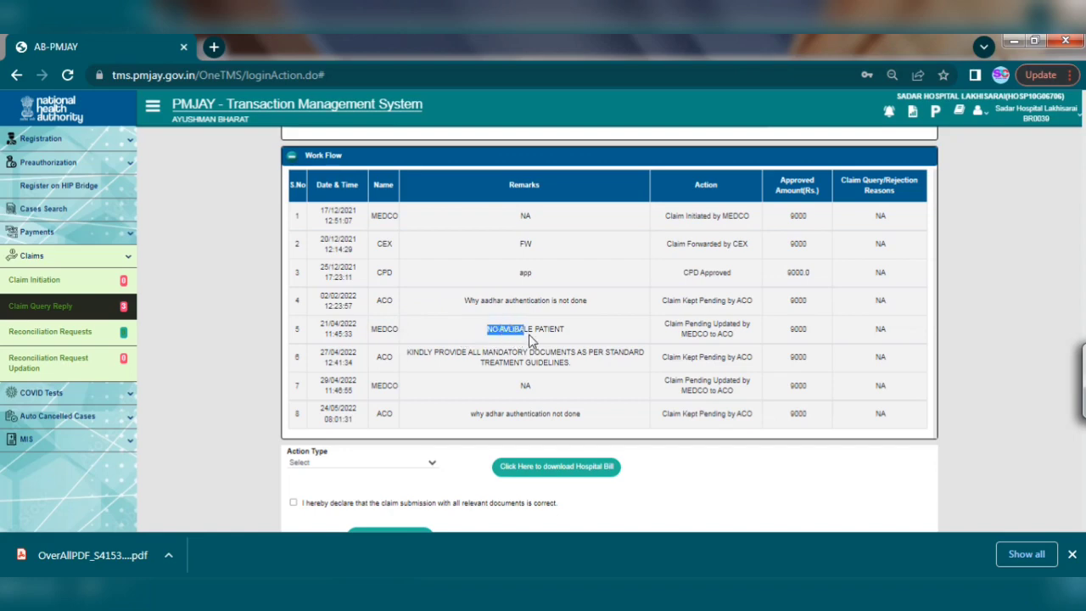
left_click(574, 336)
left_click_drag(488, 330, 566, 333)
left_click(570, 333)
left_click_drag(463, 302, 589, 302)
left_click(598, 424)
left_click_drag(584, 422, 452, 420)
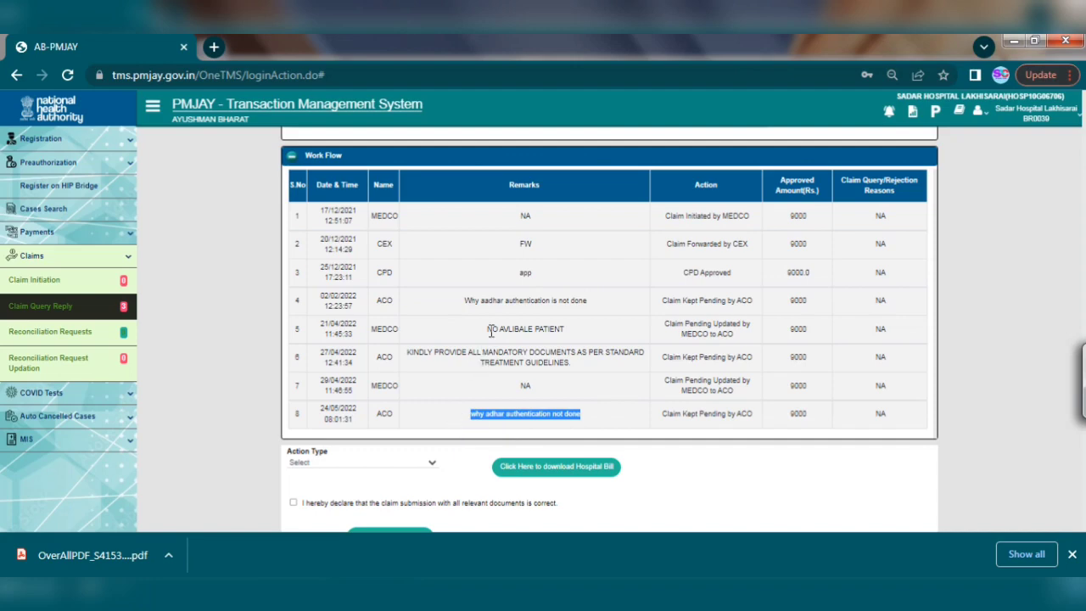
left_click(606, 419)
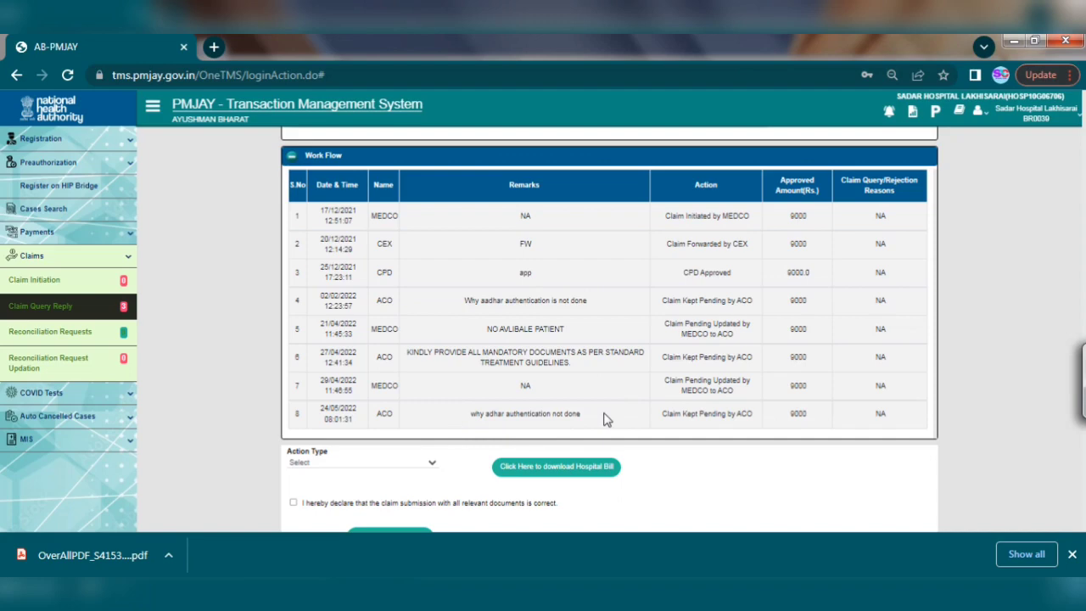
Read the ACO's mandatory documents remark in work flow entry 6 and the latest query in entry 8
scroll(605, 419, "down", 1)
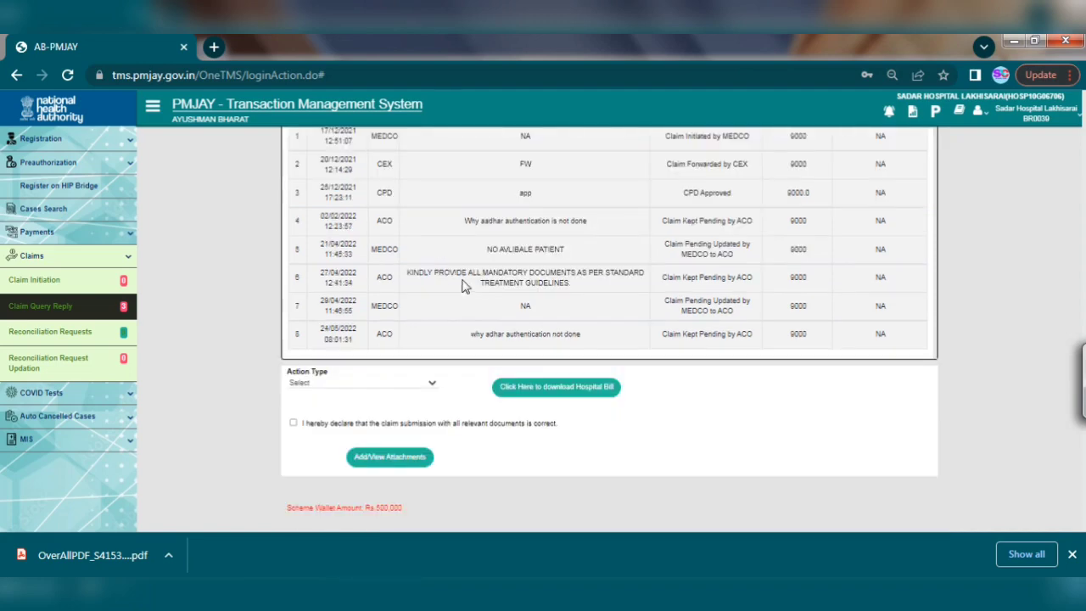
left_click_drag(450, 272, 578, 287)
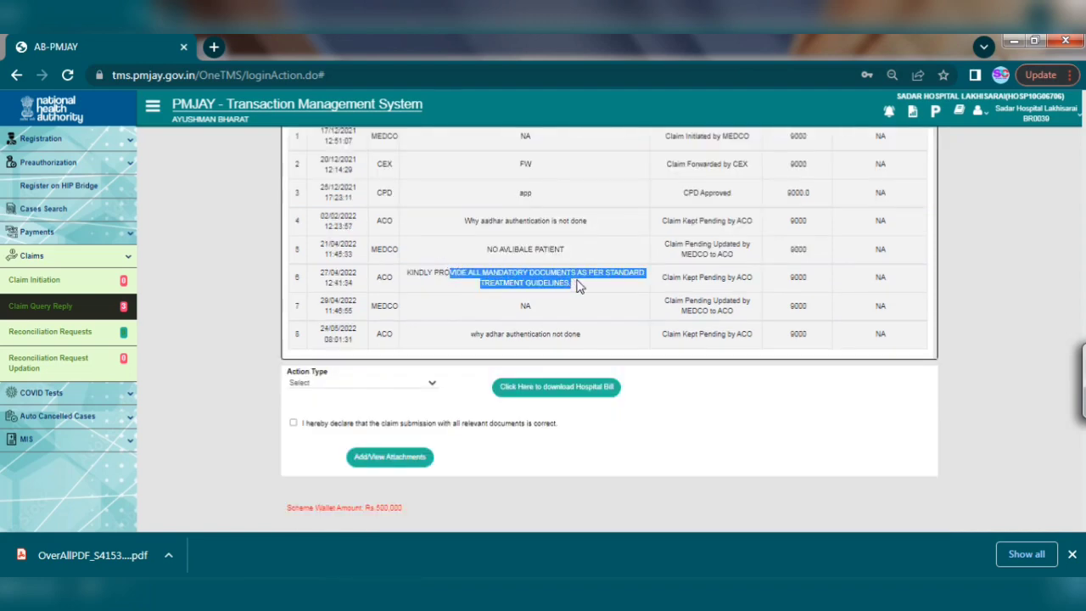
left_click(585, 287)
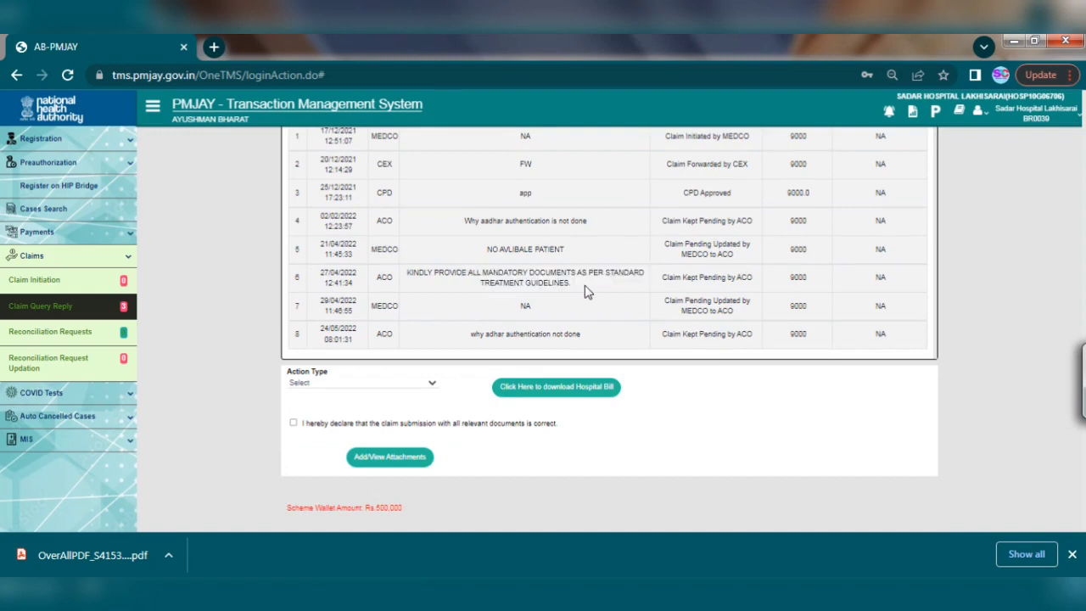
left_click_drag(584, 335, 463, 339)
left_click(441, 337)
Open the case's attachments and go on from the Preauthorization stage to the Discharge stage
scroll(513, 327, "up", 3)
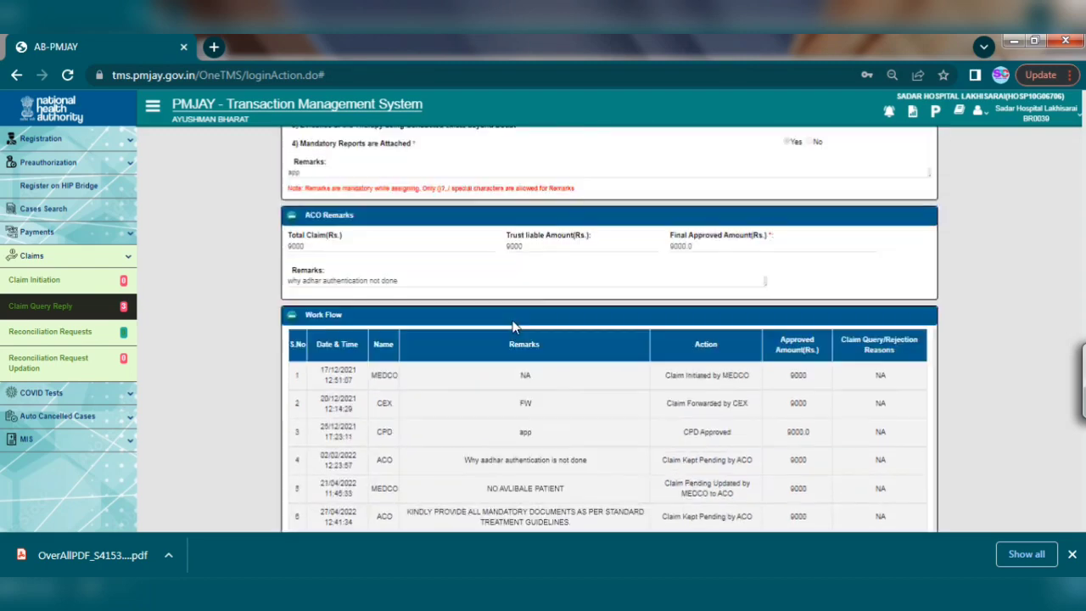
scroll(513, 327, "up", 6)
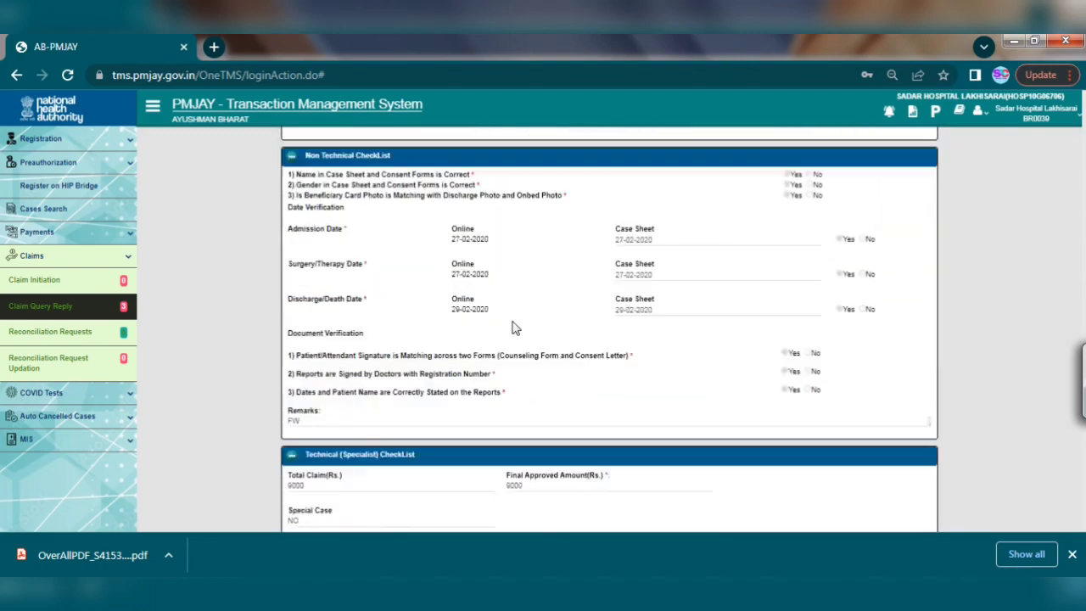
scroll(514, 327, "up", 5)
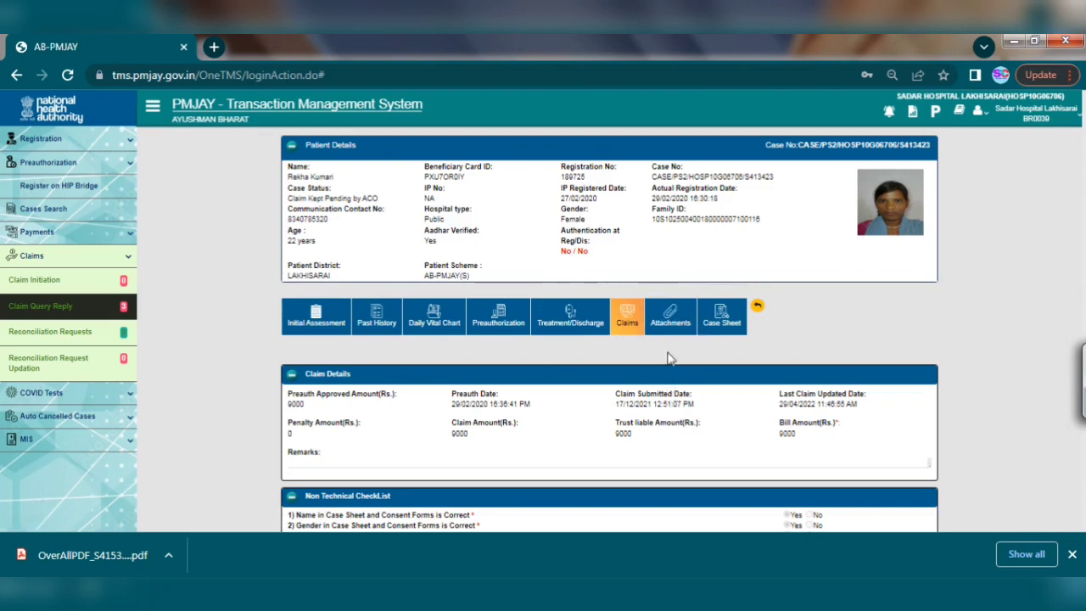
left_click(669, 322)
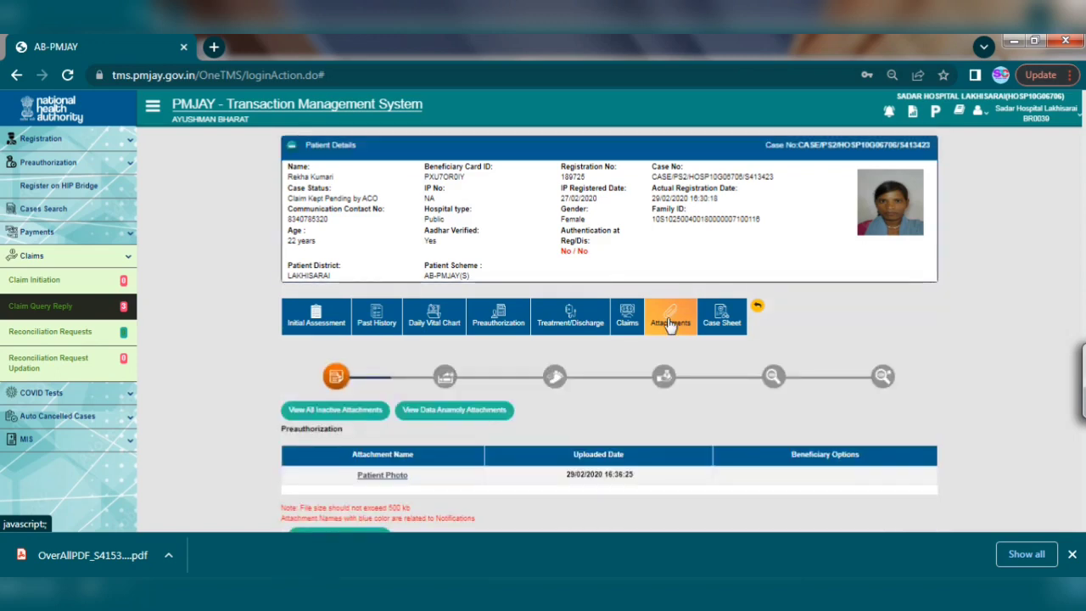
scroll(643, 308, "down", 2)
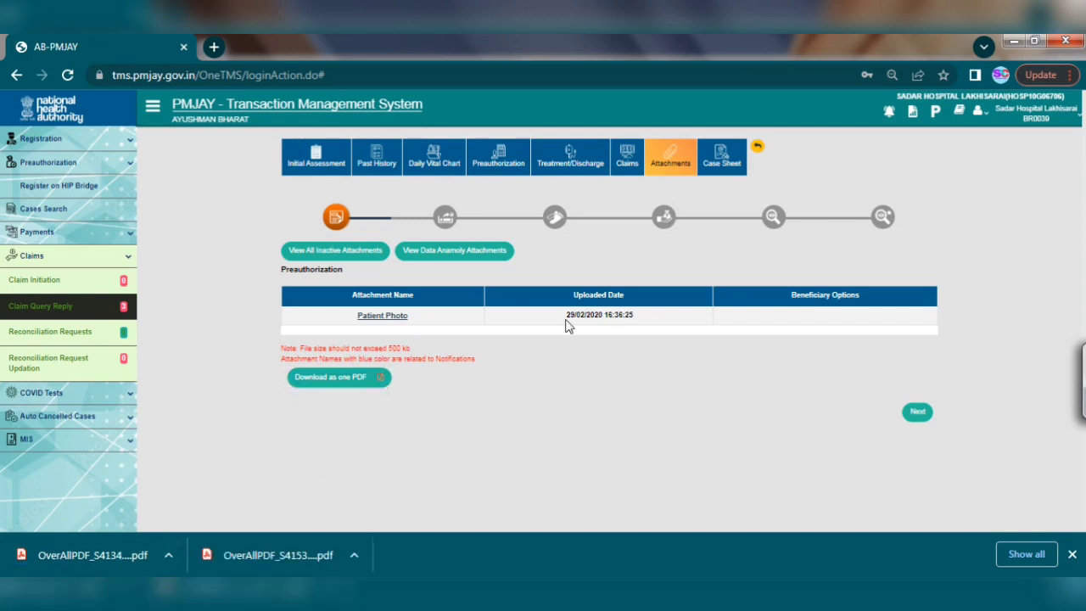
left_click(916, 416)
left_click(918, 370)
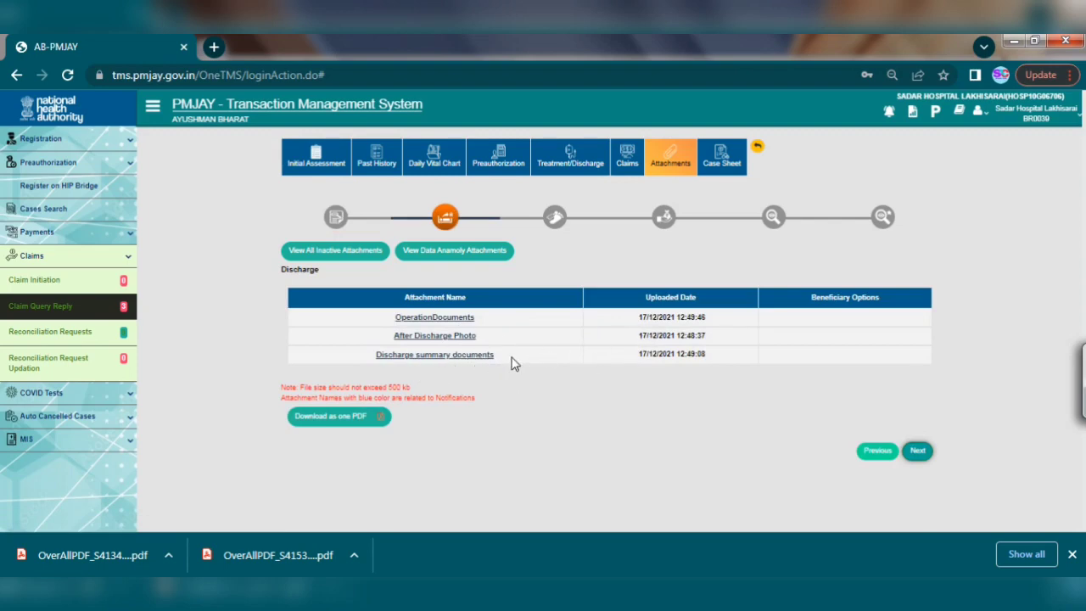
View the Discharge summary documents attachment through to the signature and stamp, then close it
left_click(422, 360)
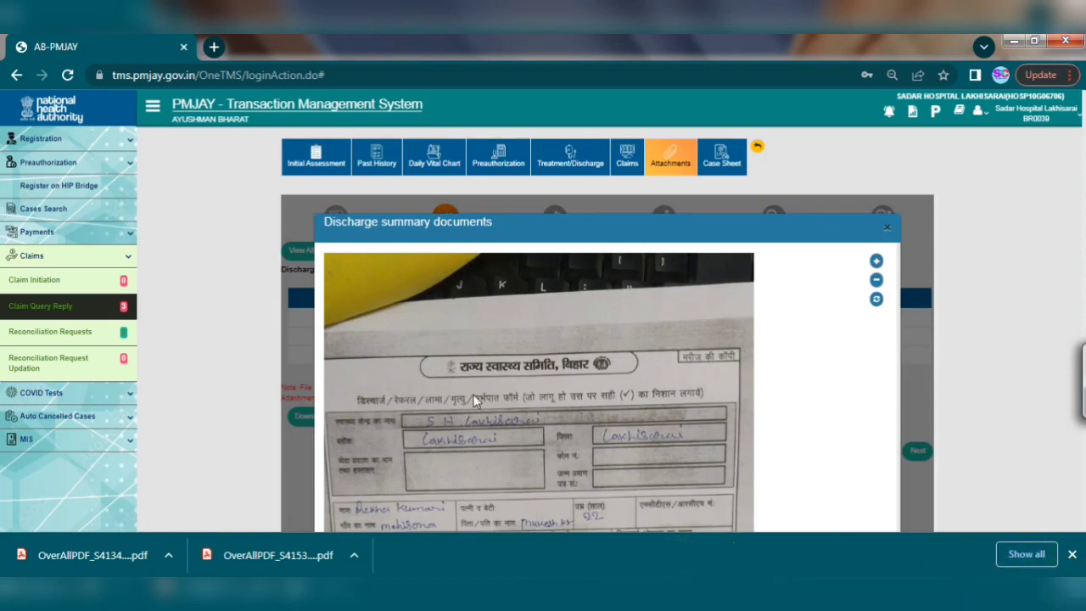
scroll(512, 358, "down", 3)
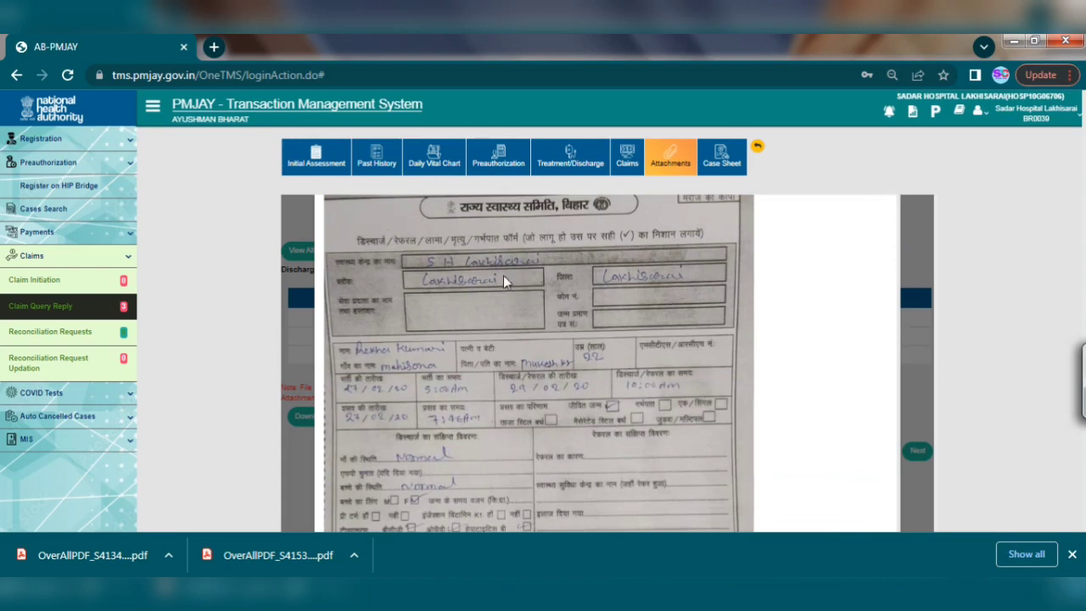
scroll(579, 362, "down", 10)
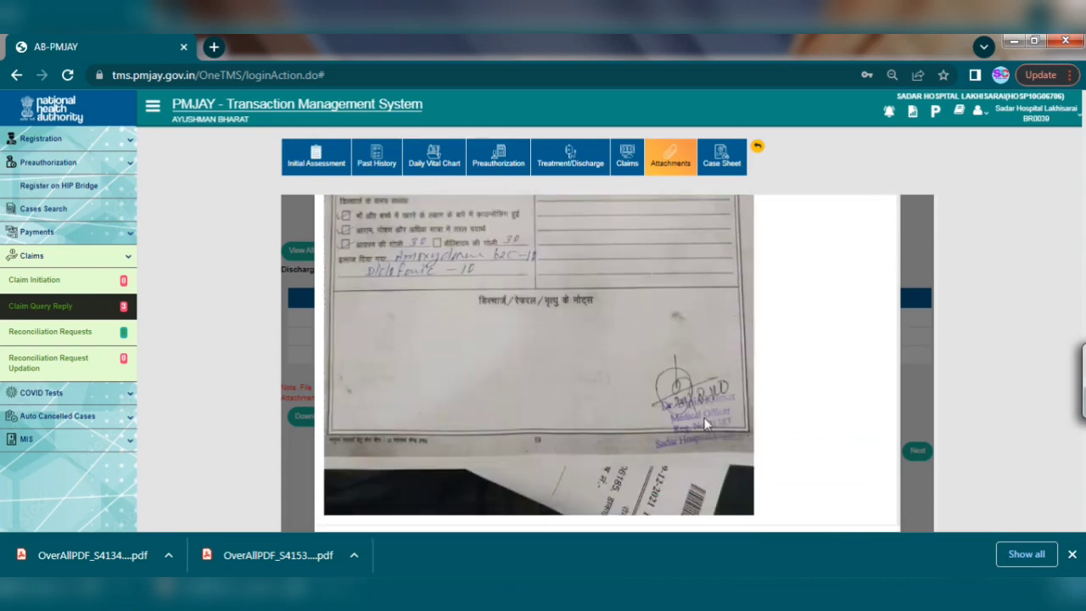
scroll(683, 406, "down", 3)
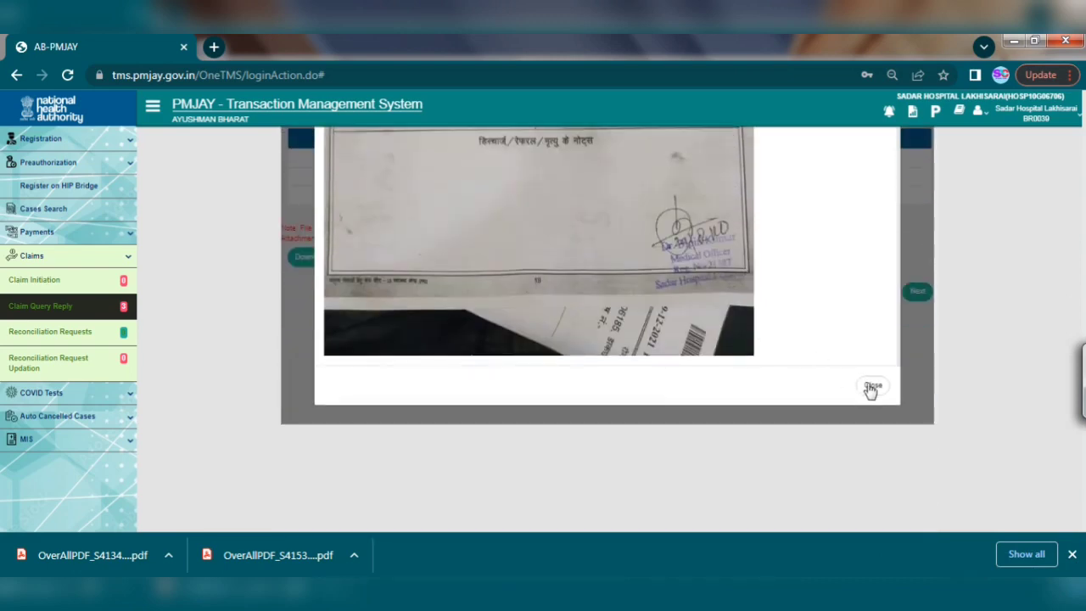
left_click(871, 386)
scroll(497, 340, "up", 2)
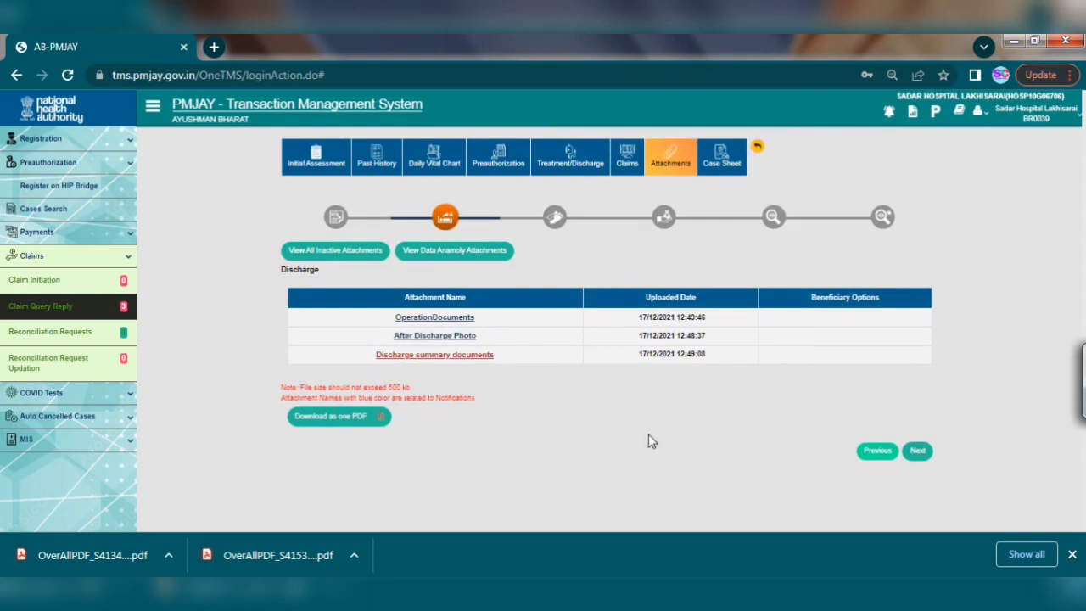
Return to the case's claim details and review the ACO remarks and the work flow entries
left_click(626, 166)
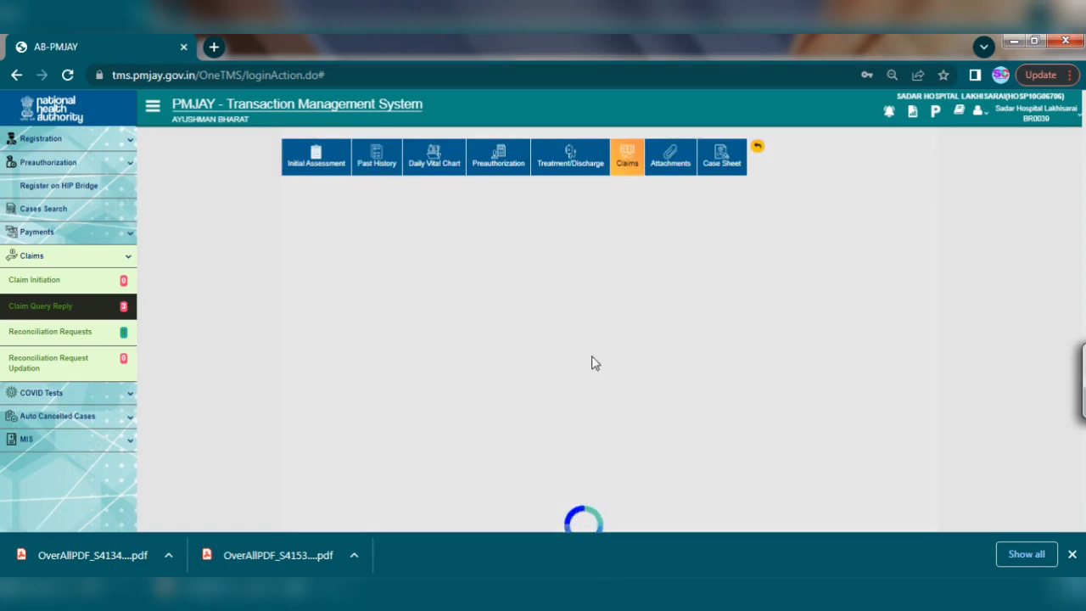
scroll(592, 360, "down", 10)
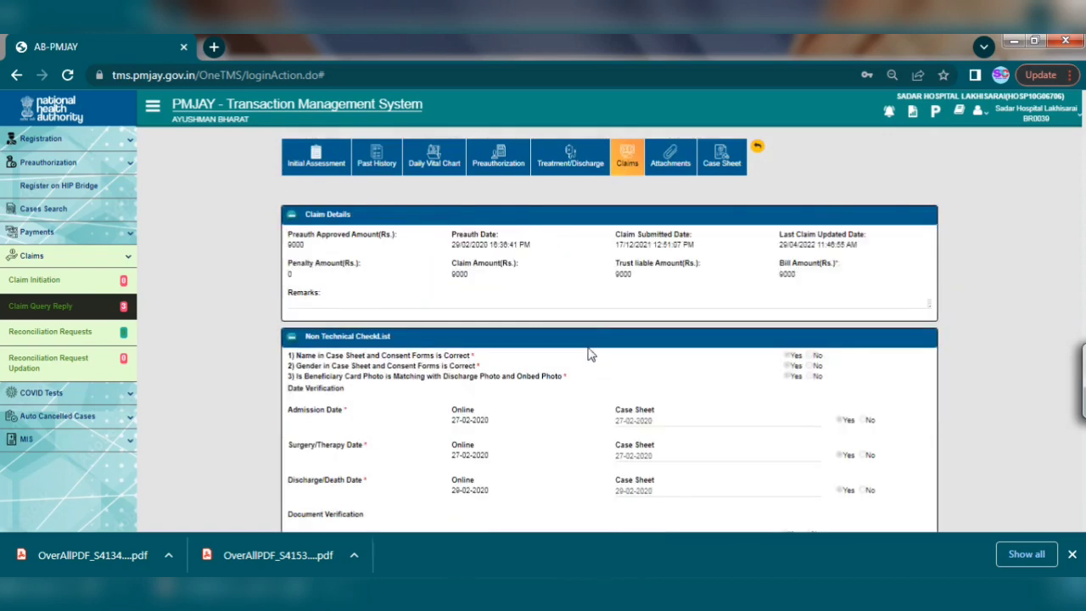
scroll(644, 432, "down", 1)
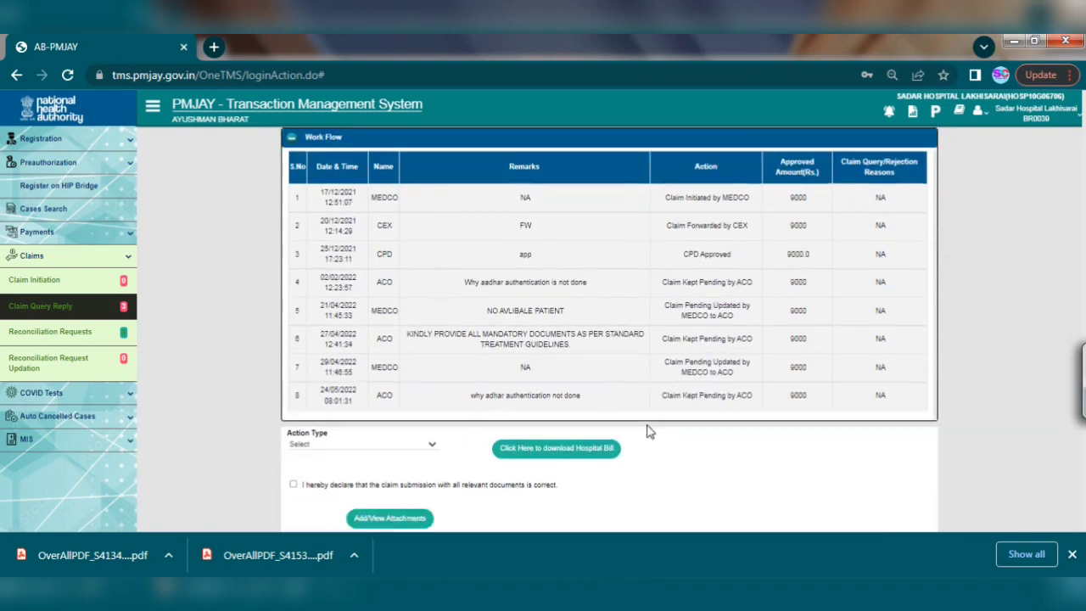
scroll(653, 413, "up", 1)
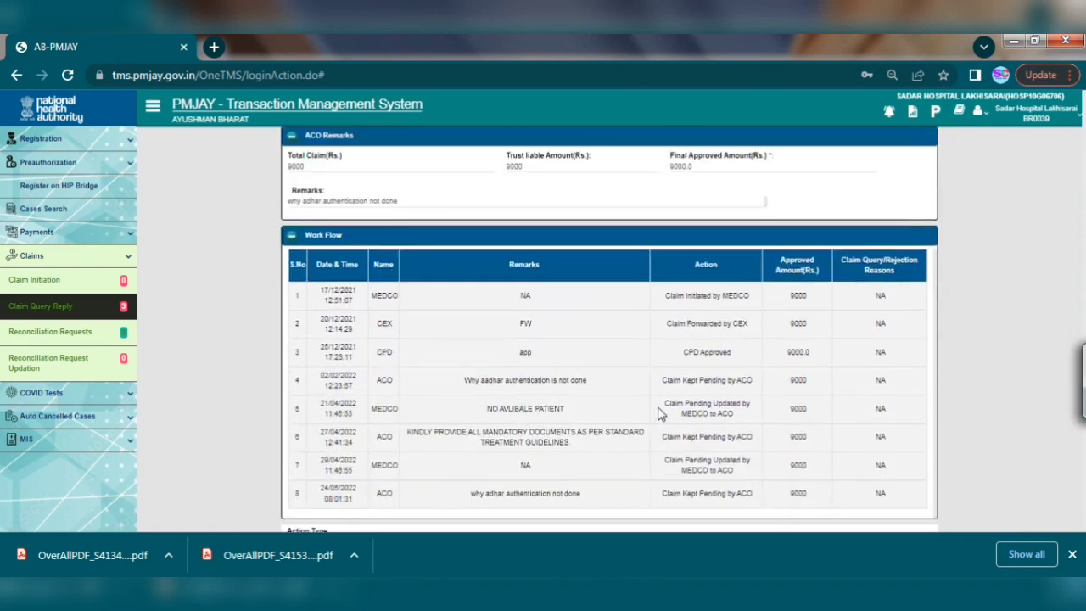
scroll(658, 413, "down", 3)
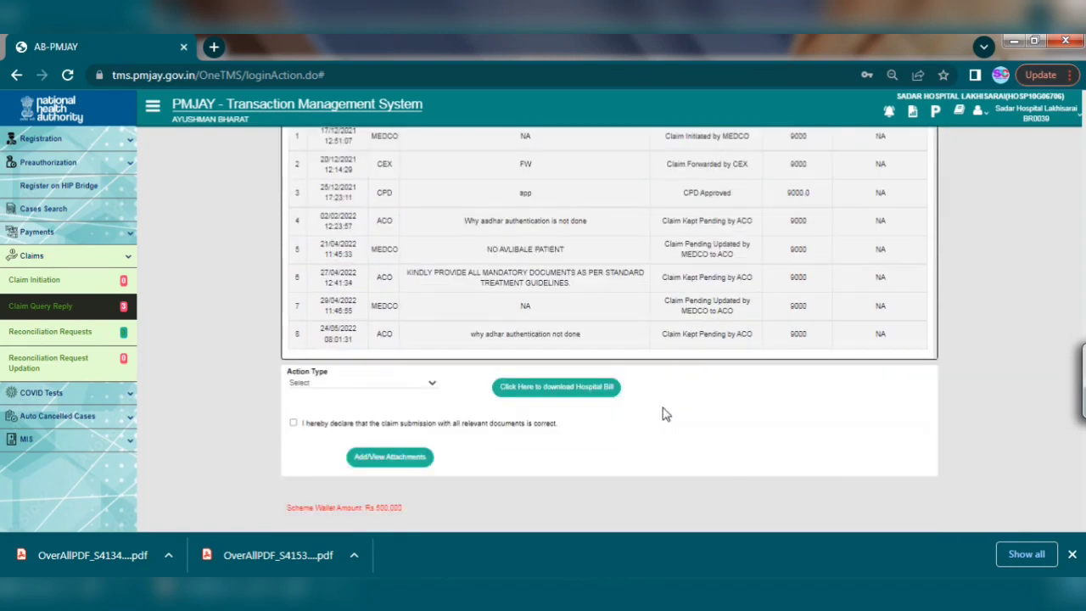
scroll(661, 412, "up", 3)
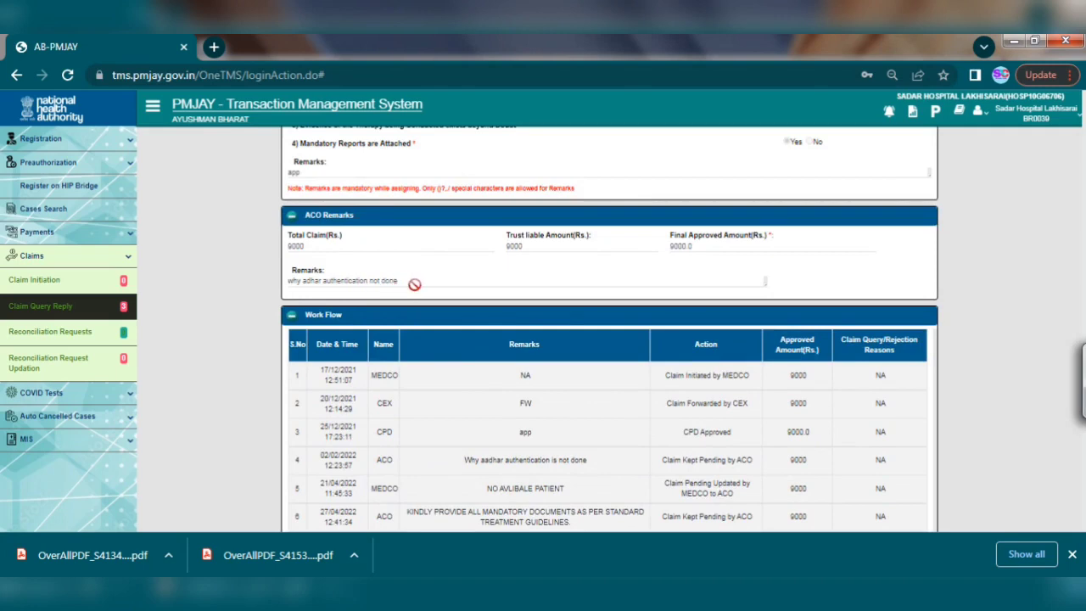
scroll(477, 307, "up", 1)
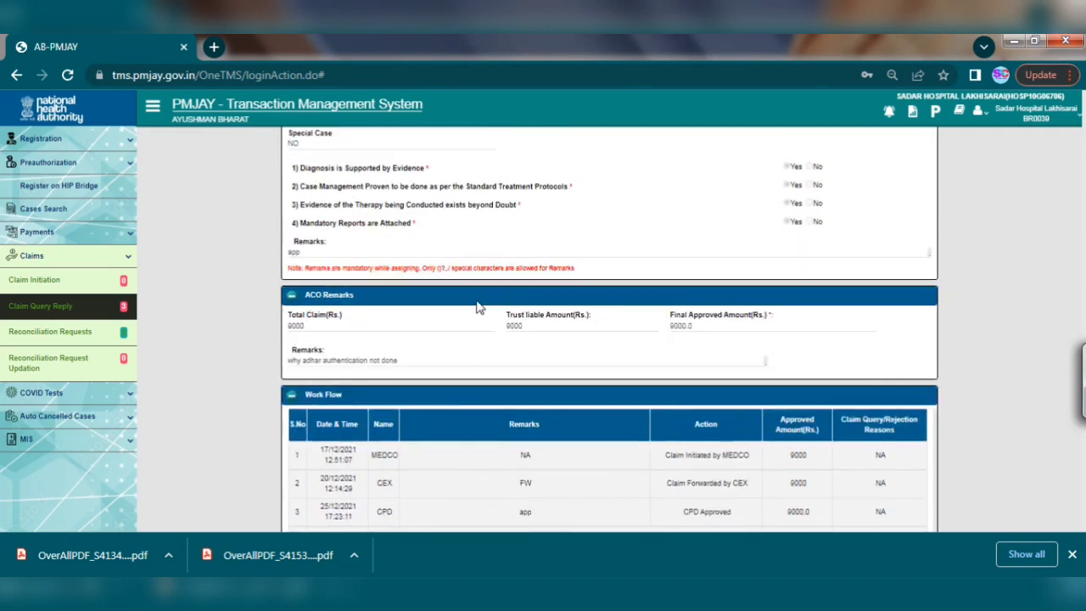
Enter the Claim Details remark "This is old case & patient not available. Therefore Adhar authontication could not be done."
scroll(450, 392, "up", 4)
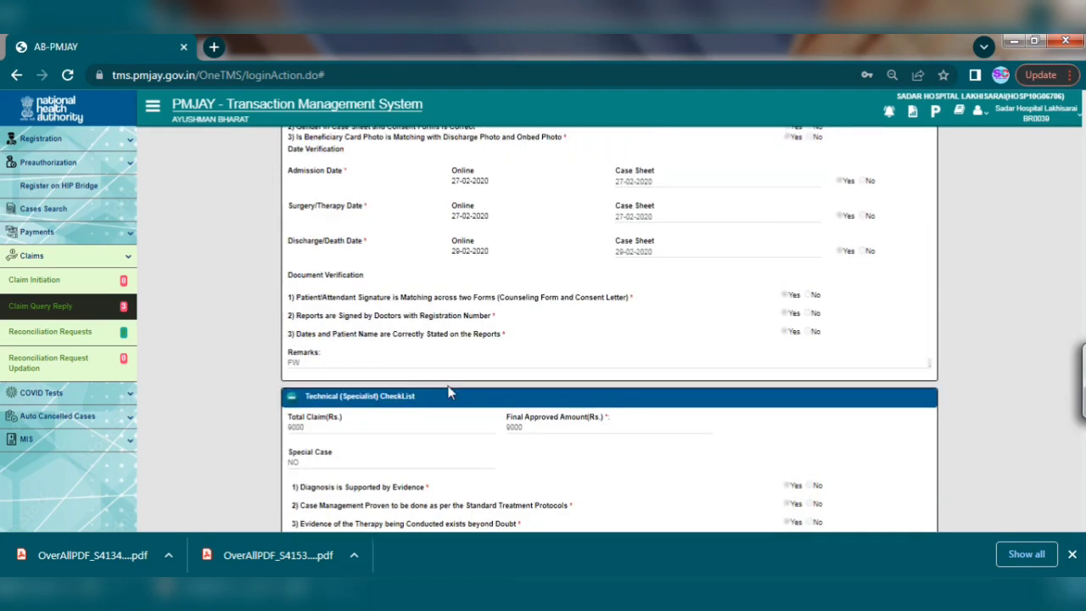
scroll(449, 392, "up", 3)
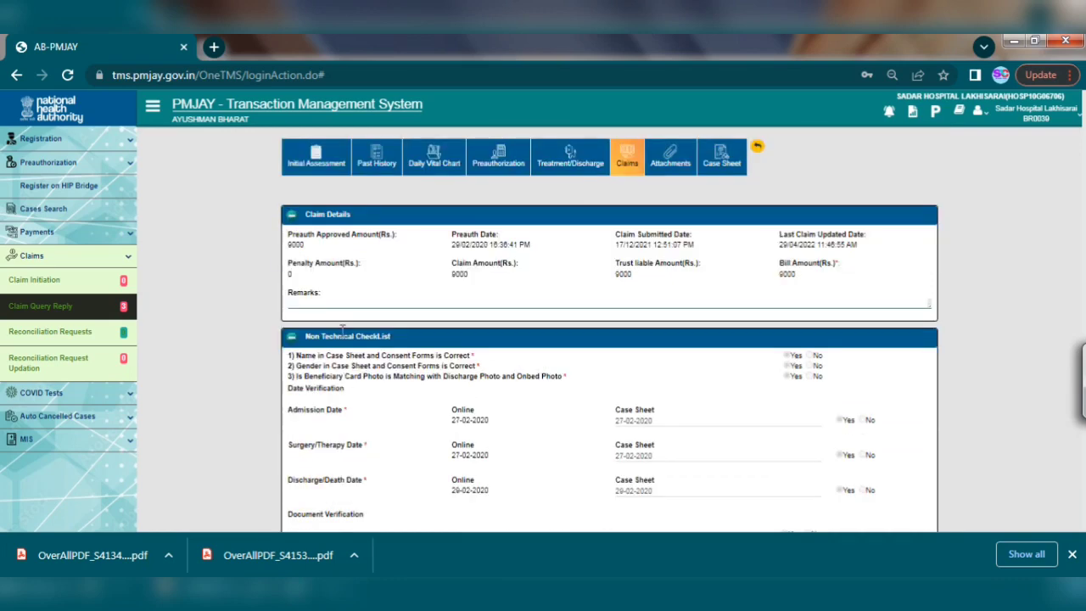
left_click(320, 302)
type("This is ver")
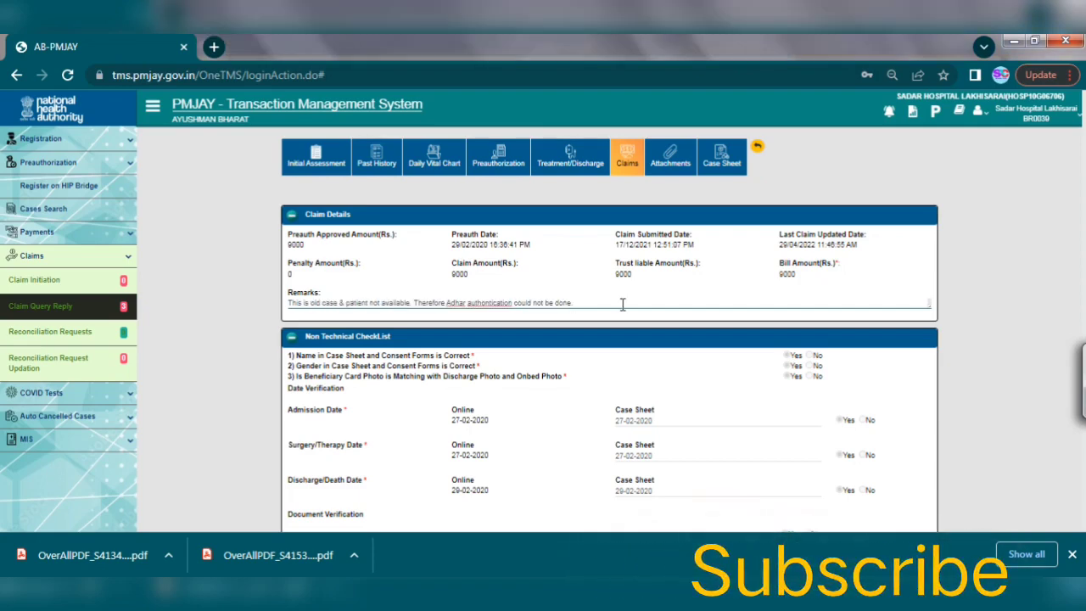
Choose Update as the action type, accept the claim submission declaration, and submit the claim query reply
scroll(621, 304, "down", 10)
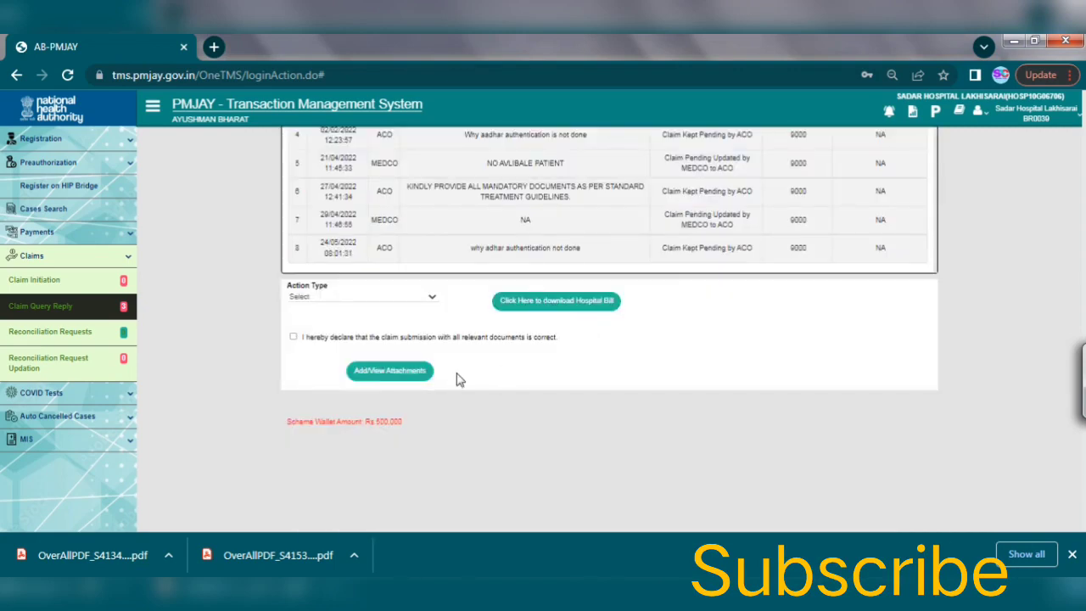
left_click(356, 361)
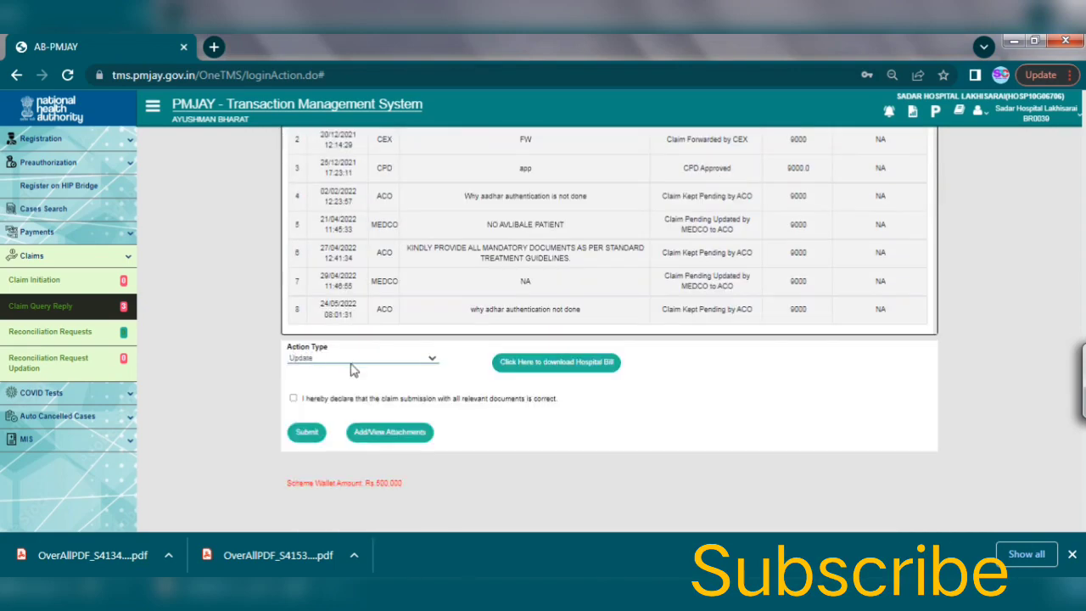
left_click(292, 398)
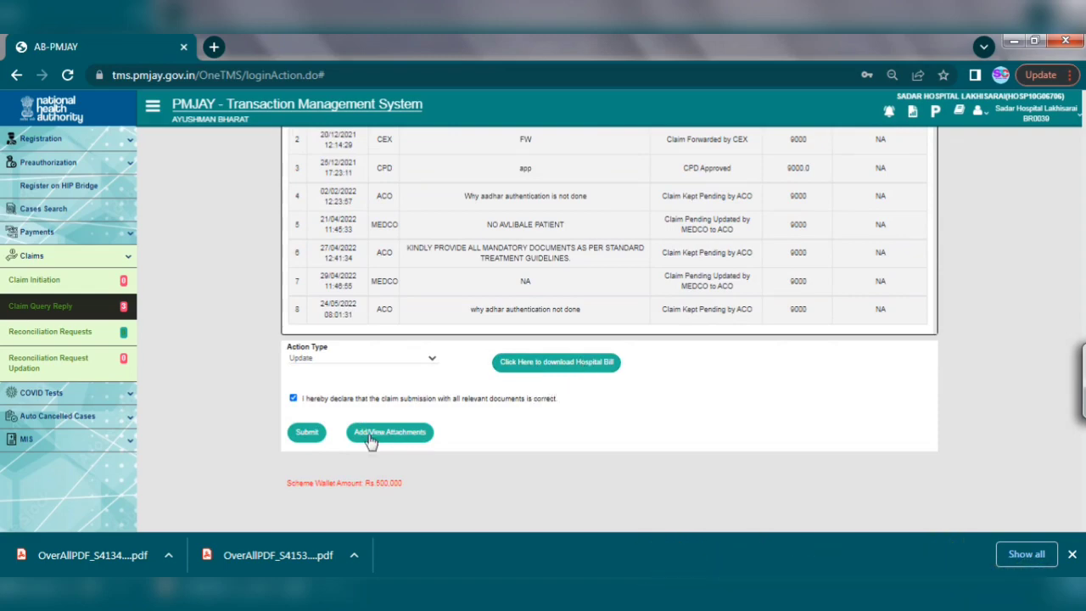
left_click(306, 434)
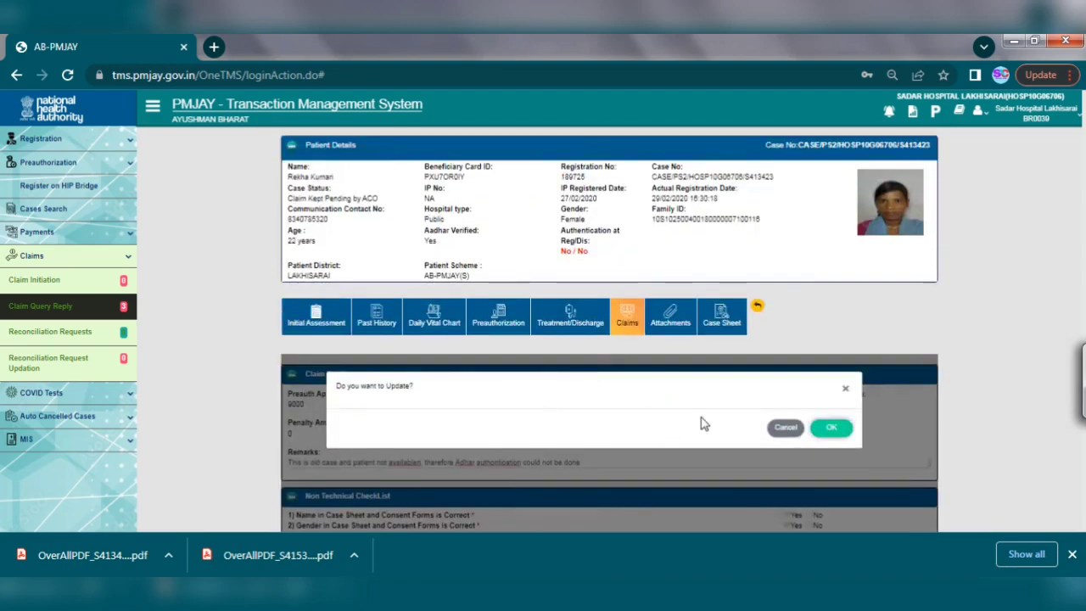
left_click(831, 428)
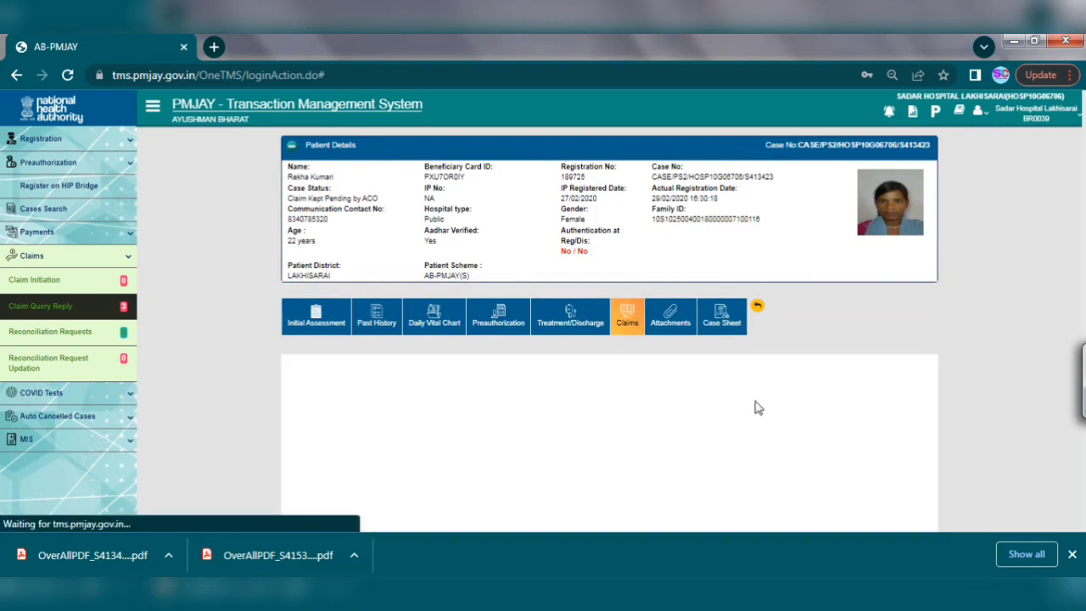
Acknowledge the claim update message and return to the claim query reply cases
left_click(117, 313)
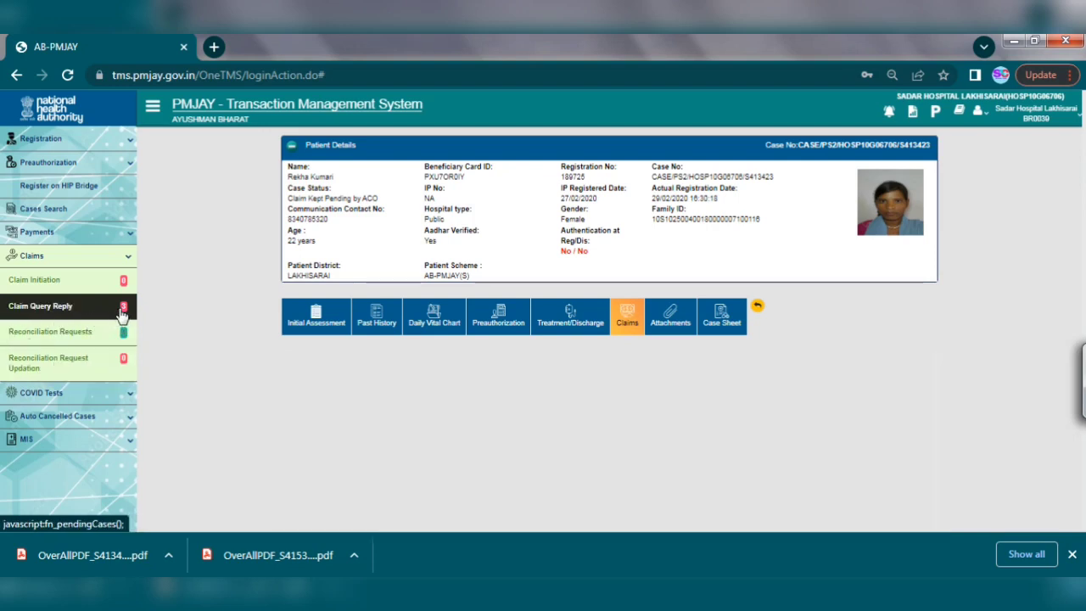
left_click(121, 314)
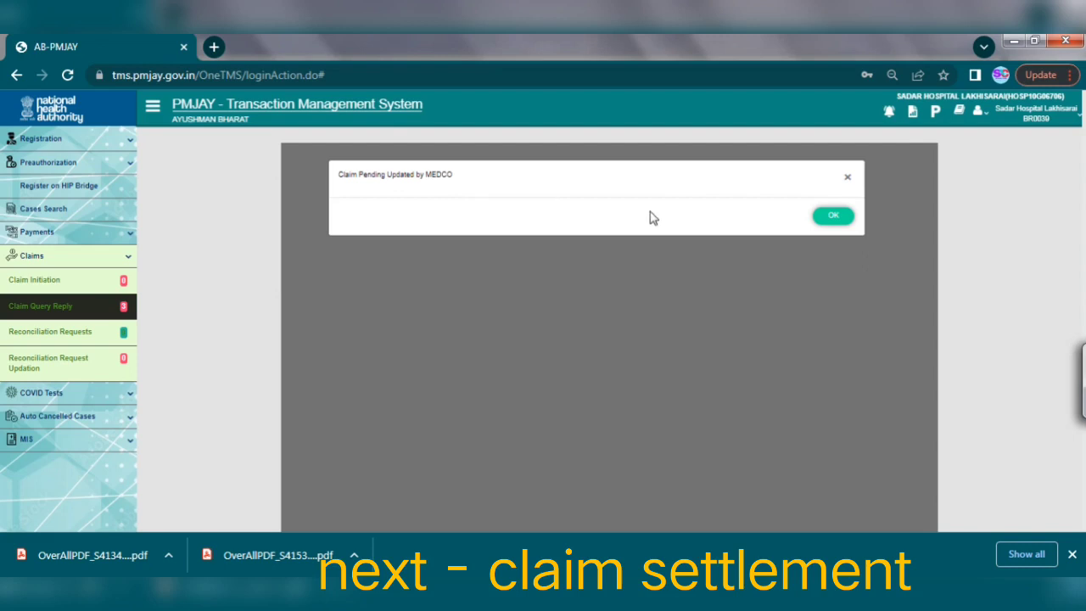
left_click(833, 216)
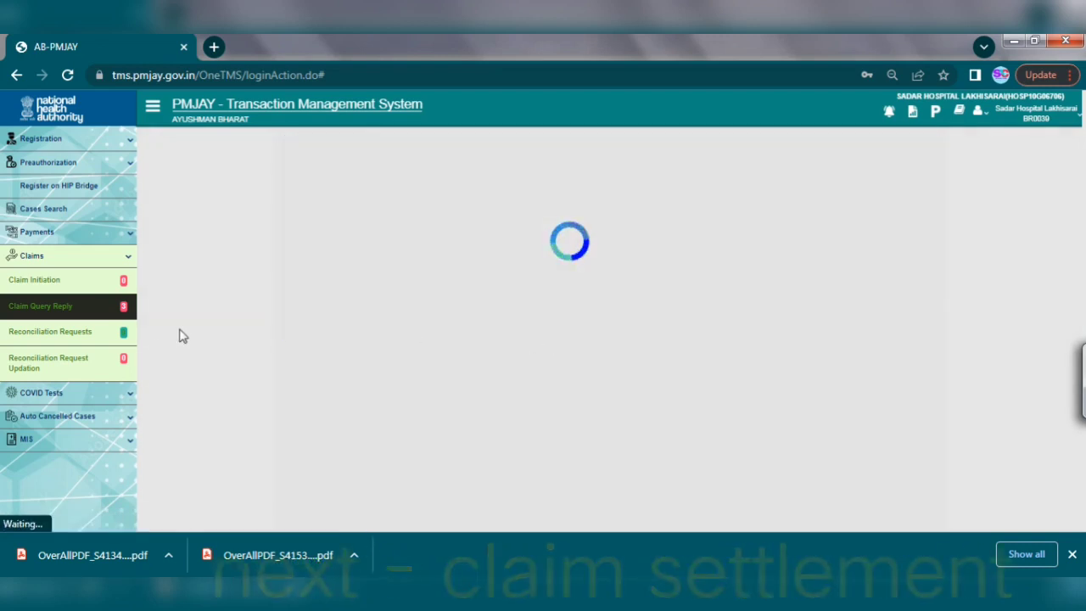